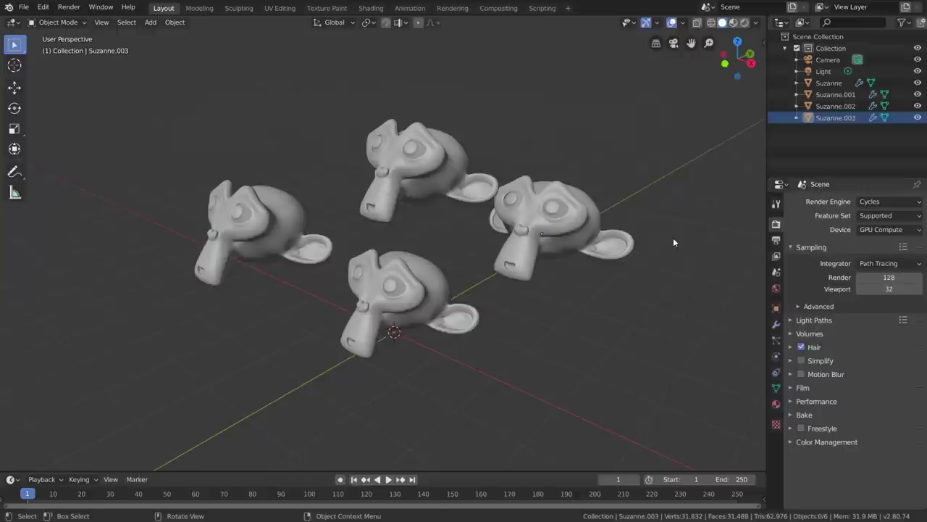
Open the Edit menu to show Lock Object Modes checked
click(44, 7)
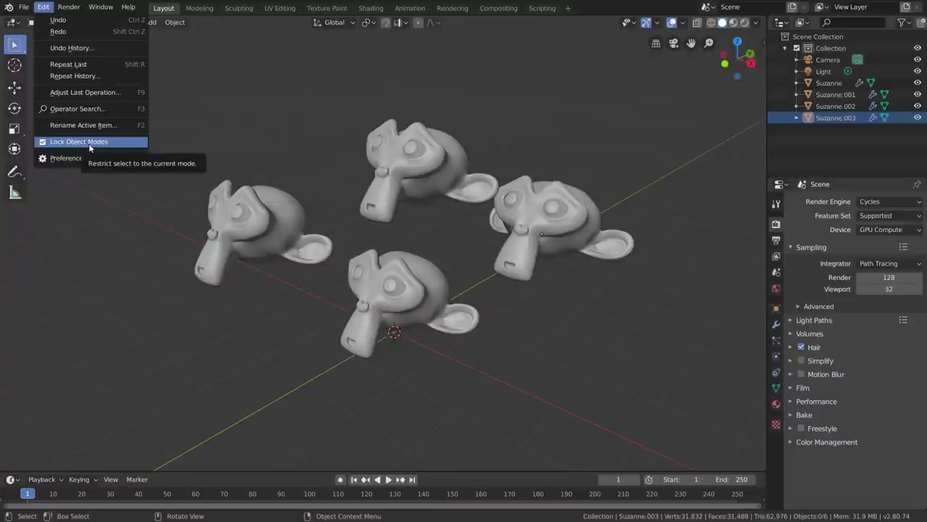
Select the right monkey head, Suzanne.003, and put it into Edit Mode
click(540, 222)
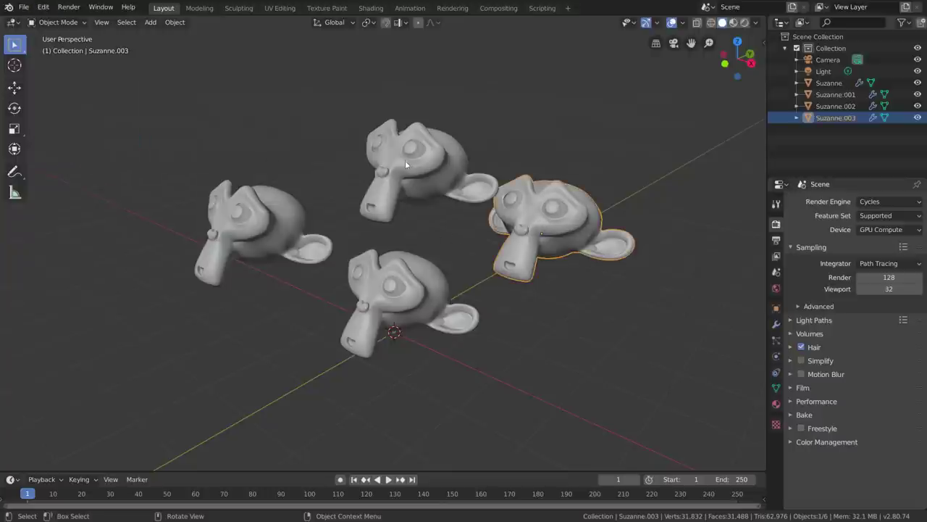
click(405, 166)
click(563, 231)
key(Tab)
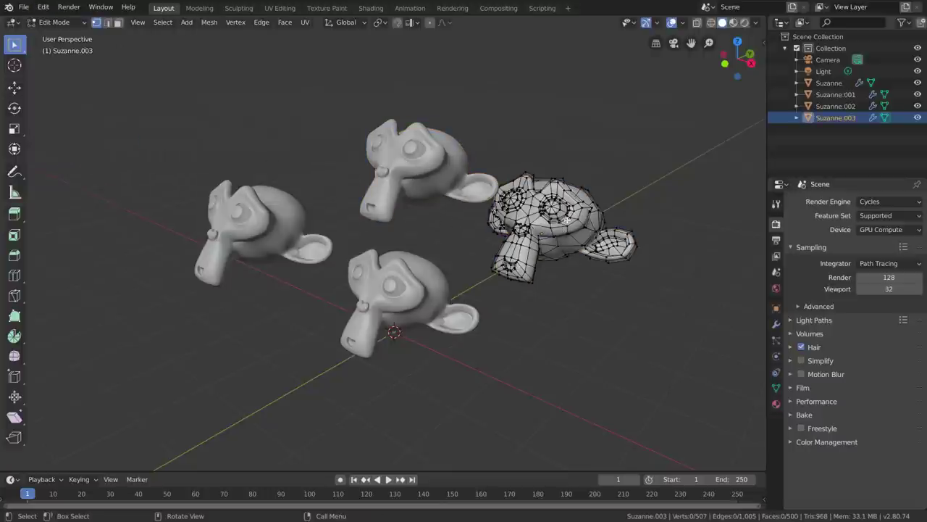
middle_drag(568, 219, 439, 174)
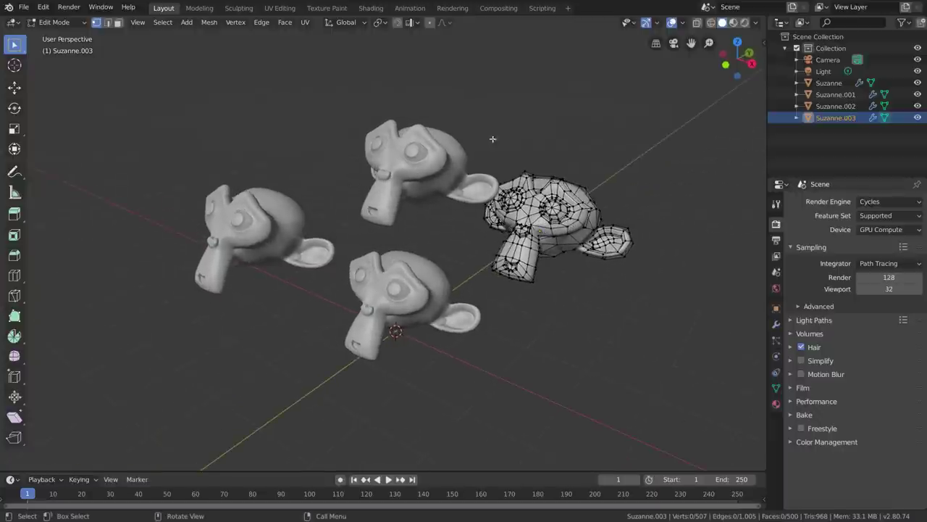
Try activating Suzanne.002 and Suzanne.001 from the Outliner while Suzanne.003 stays in Edit Mode
ctrl+click(837, 107)
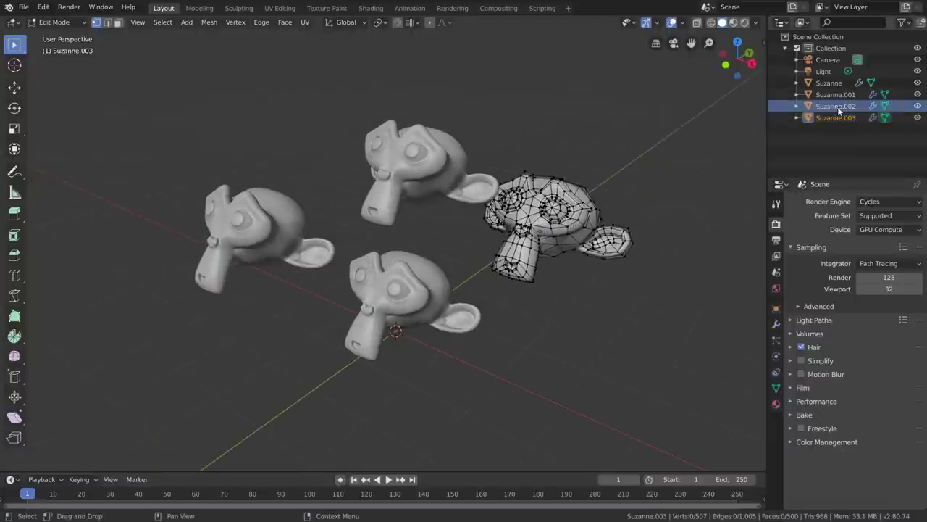
click(836, 94)
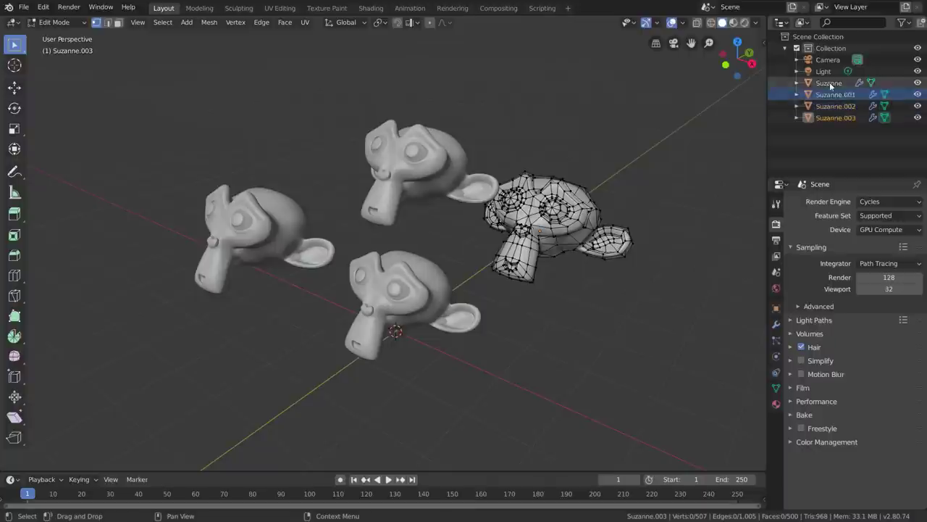
click(831, 95)
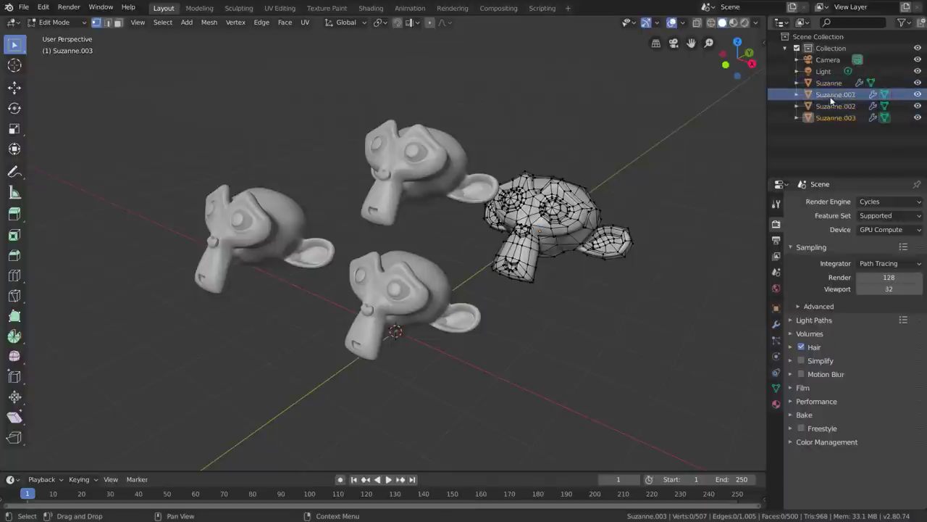
click(835, 95)
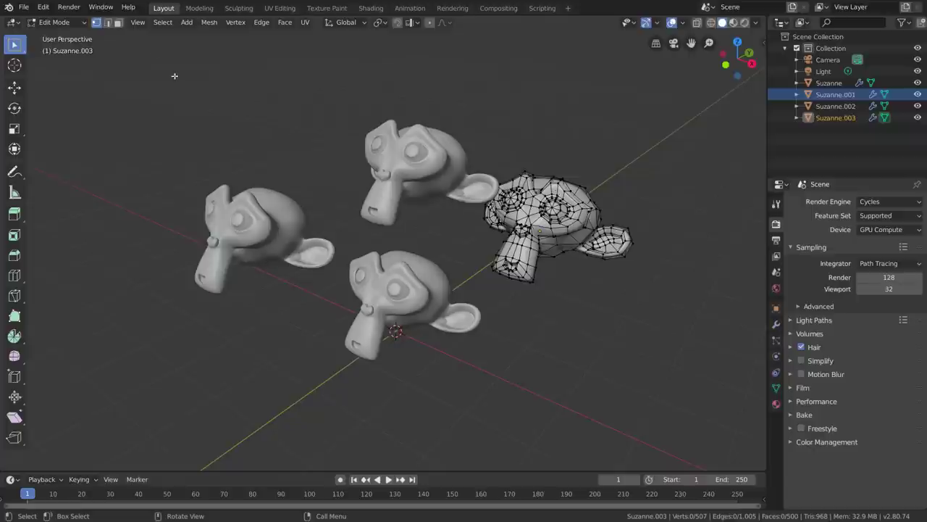
click(55, 27)
Toggle off Lock Object Modes, then switch between Suzanne.002 and Suzanne.003 in the Outliner
click(43, 6)
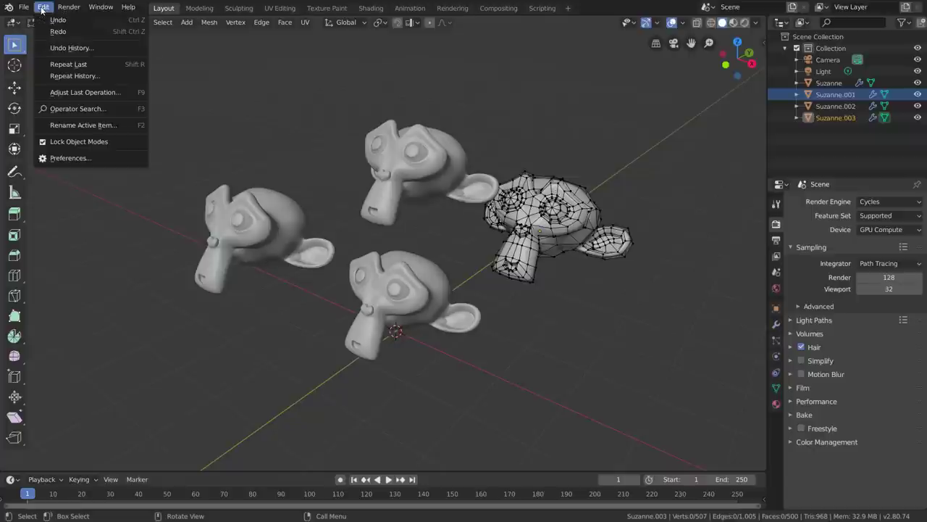
click(64, 142)
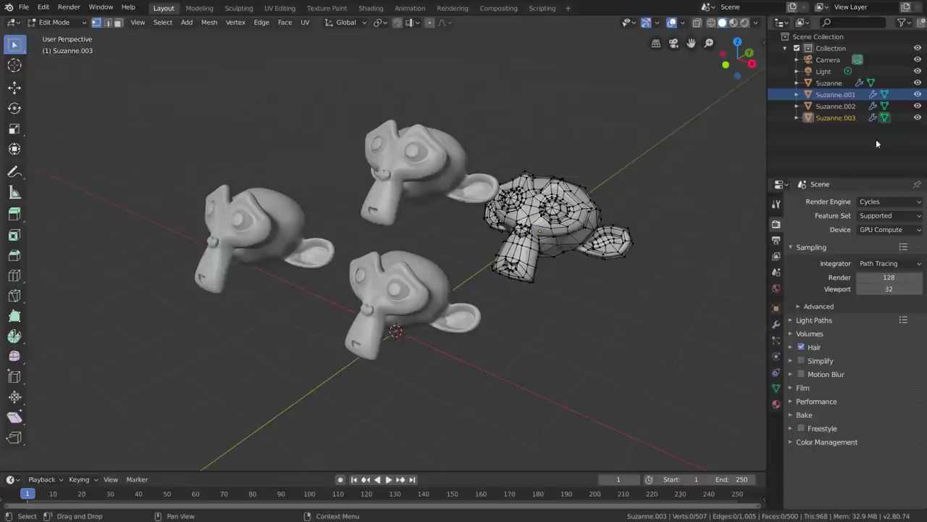
click(831, 107)
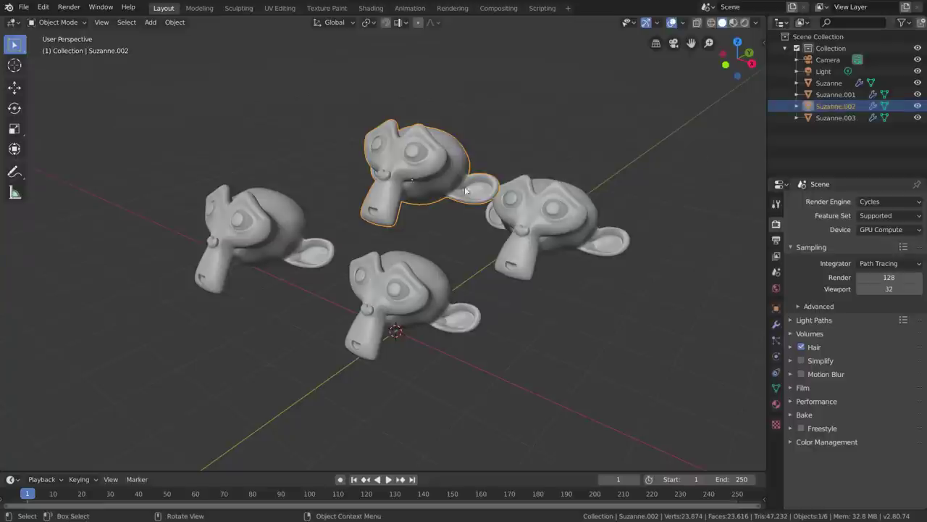
click(827, 117)
click(832, 106)
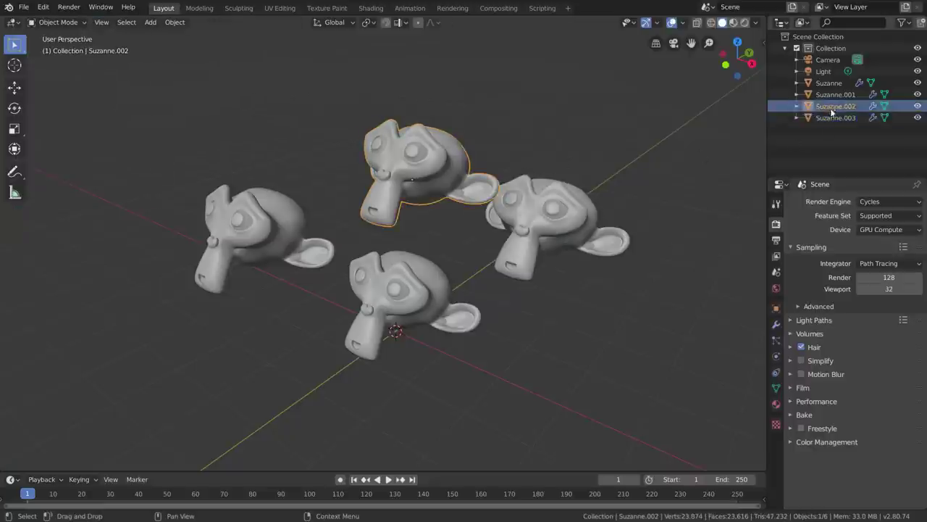
click(831, 118)
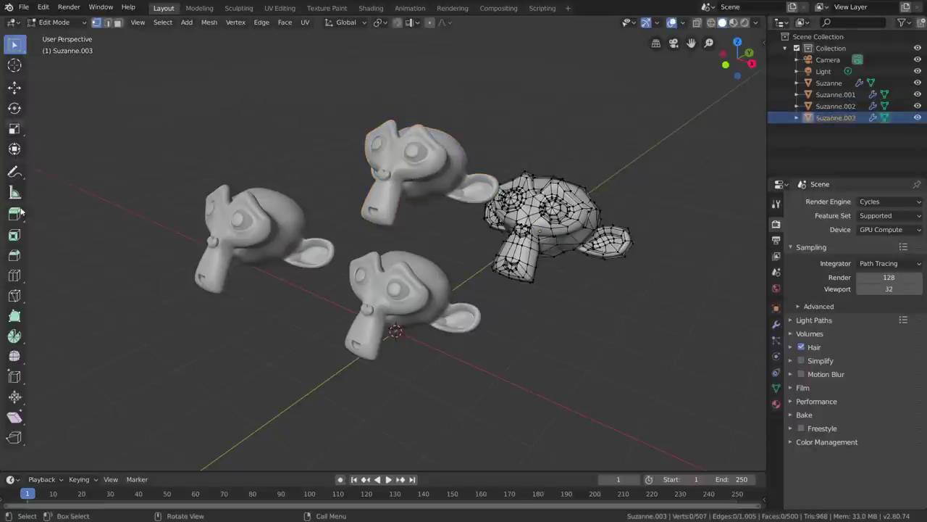
click(832, 106)
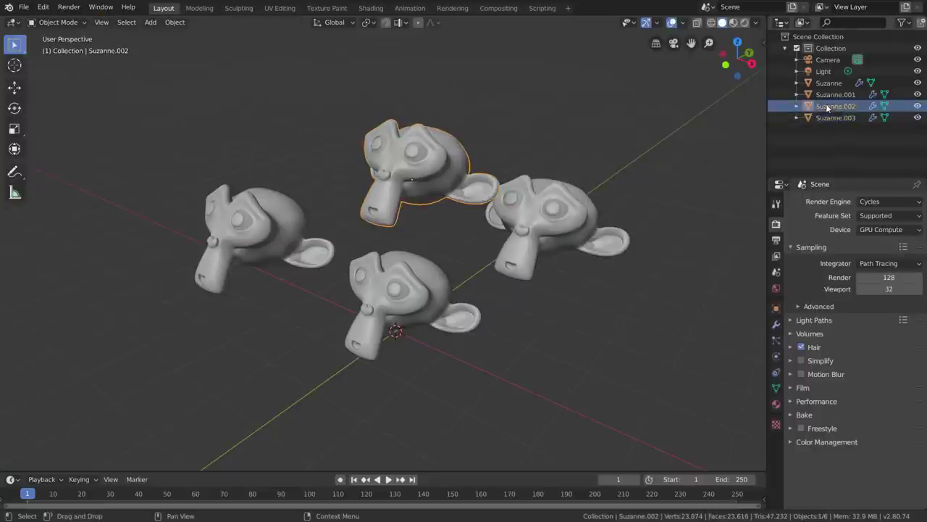
Put Suzanne.002 into Sculpt Mode, sculpt a stroke across its head, then select Suzanne.001
click(69, 23)
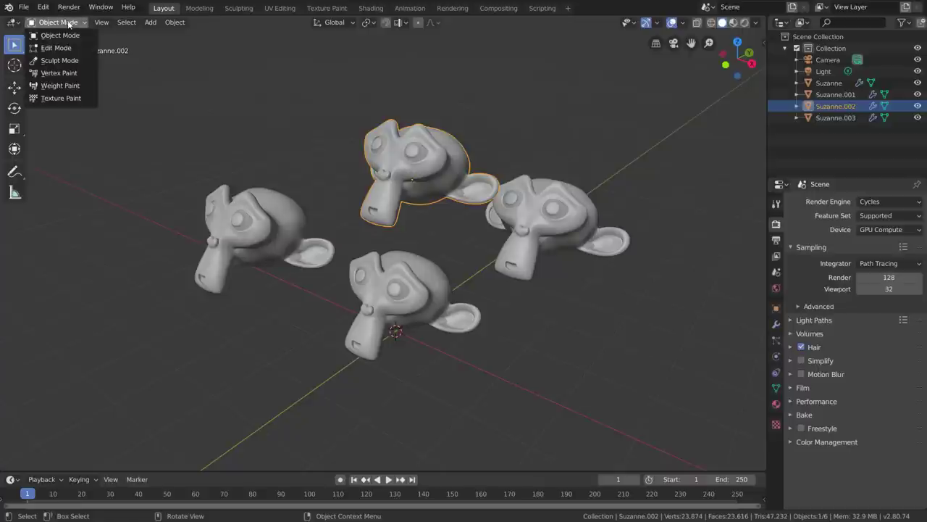
click(69, 61)
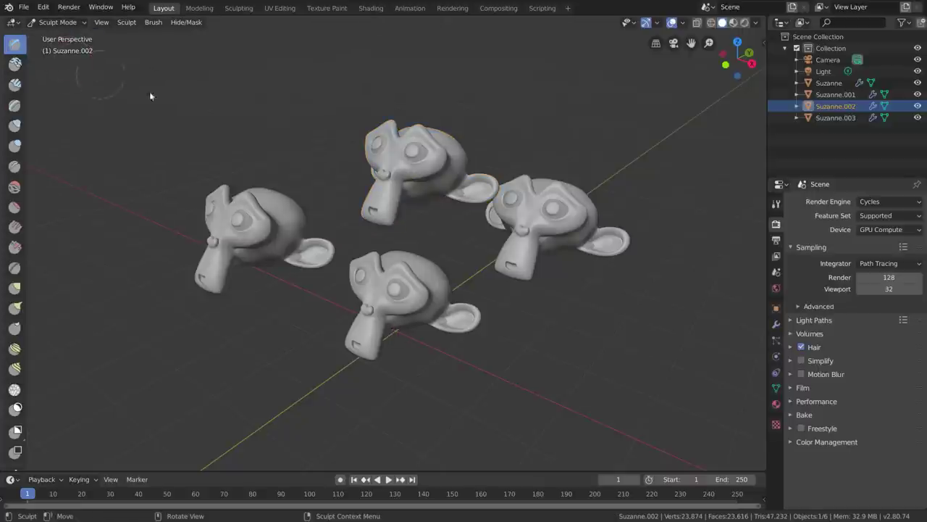
click(821, 117)
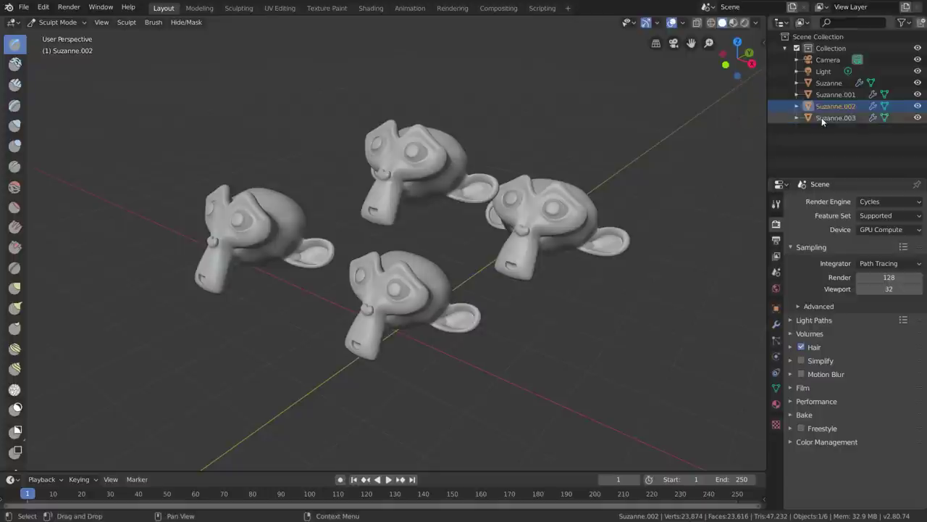
key(Tab)
click(822, 106)
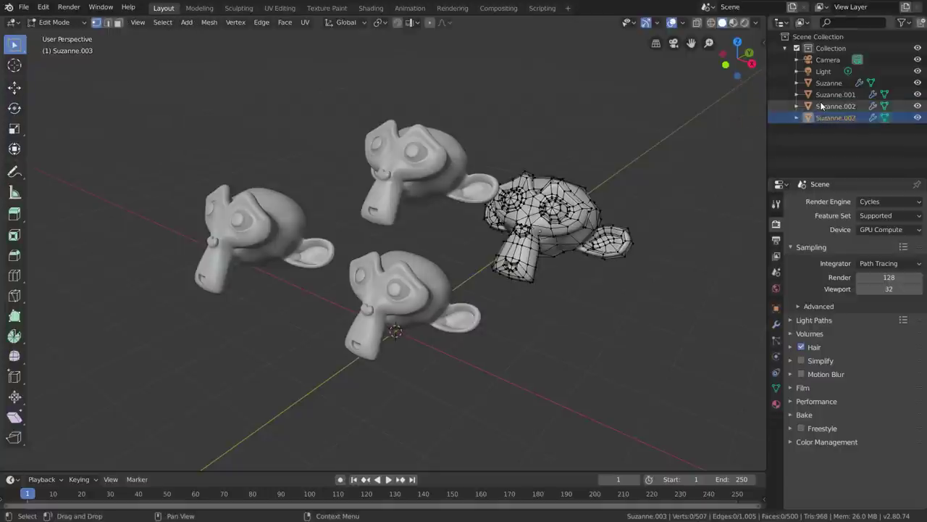
key(Tab)
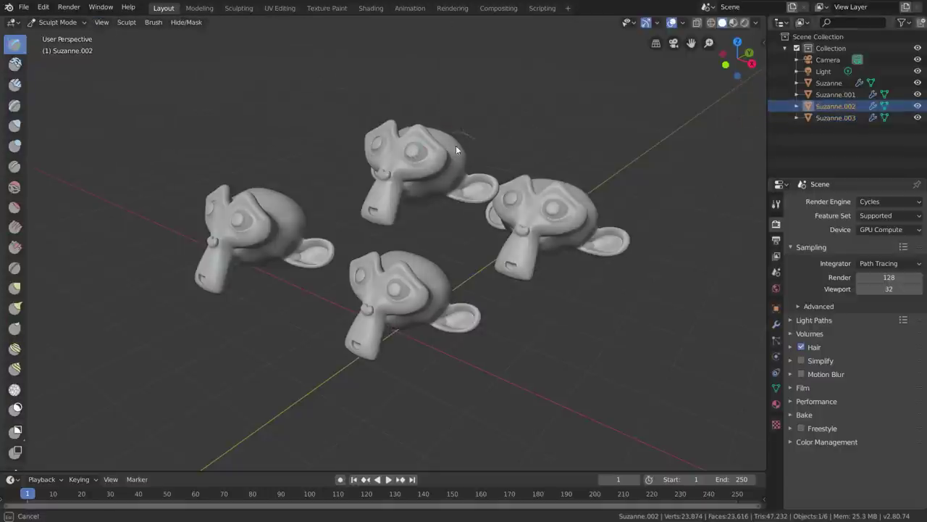
drag(455, 142, 438, 171)
click(832, 96)
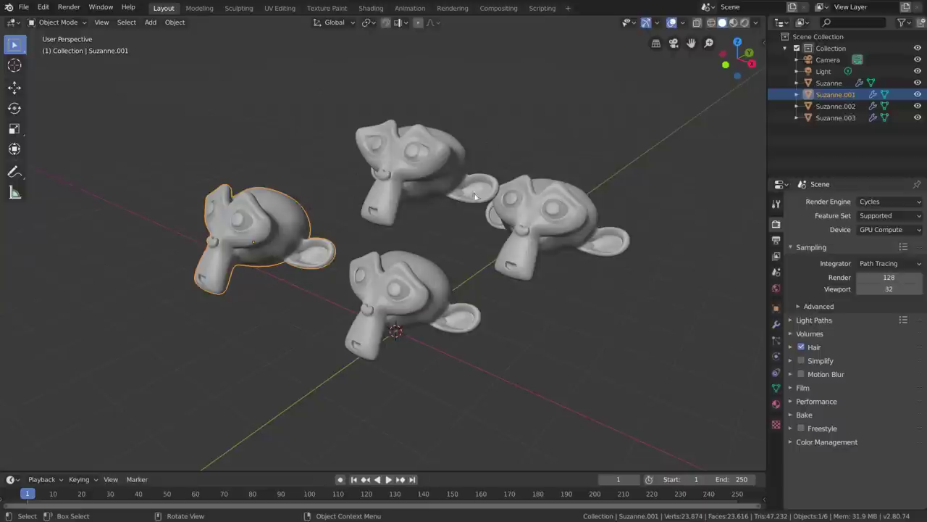
Put Suzanne.003 into Edit Mode, then cycle Outliner objects until Suzanne.002 is sculpting
click(547, 229)
key(Tab)
key(Tab)
key(Tab)
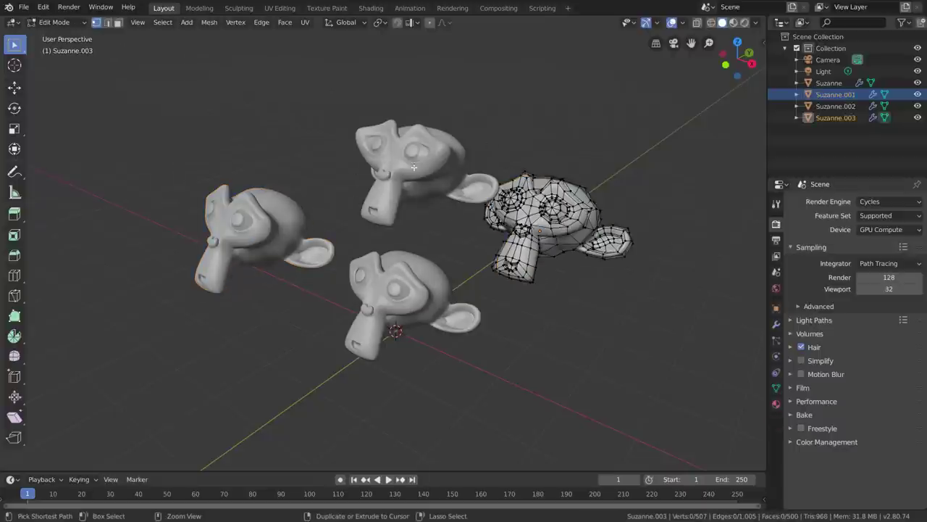
ctrl+click(433, 194)
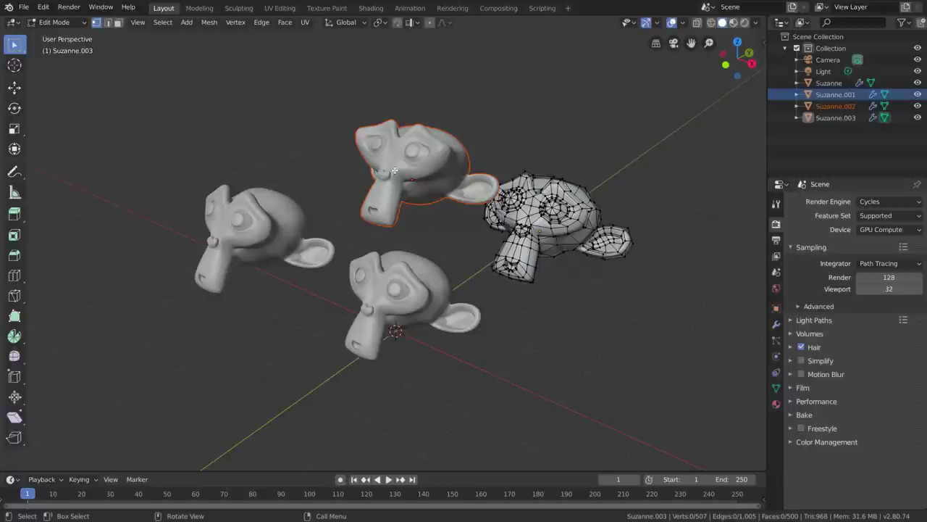
click(826, 105)
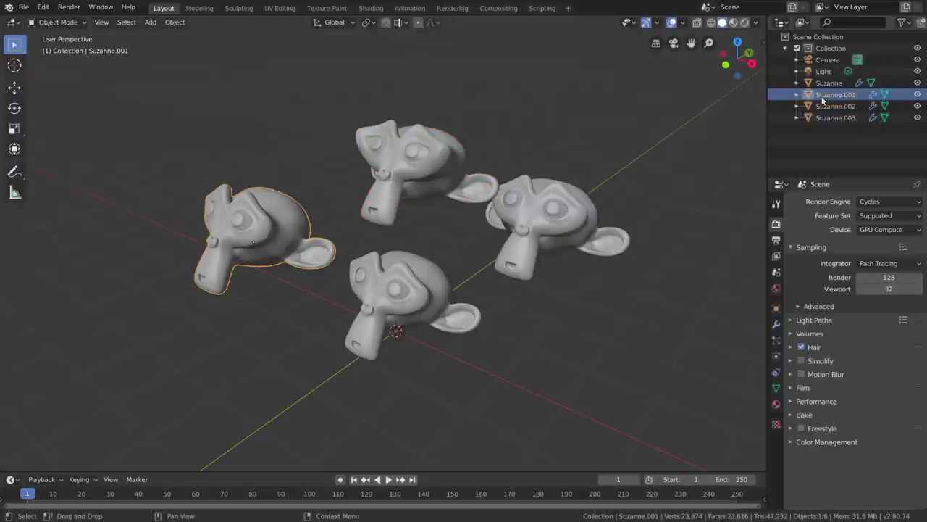
click(827, 82)
click(827, 106)
click(827, 119)
click(827, 106)
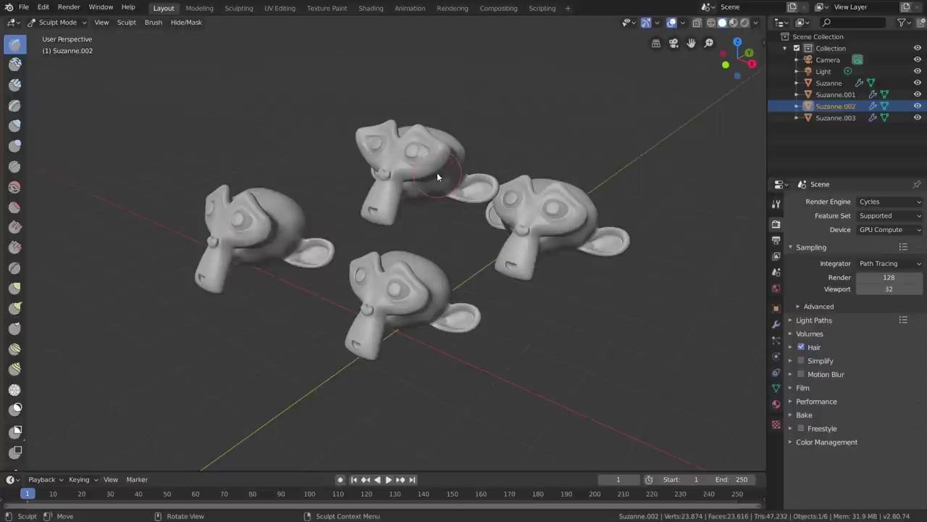
Return Suzanne.002 to Object Mode and pull two vertex spikes from it in Edit Mode
click(73, 24)
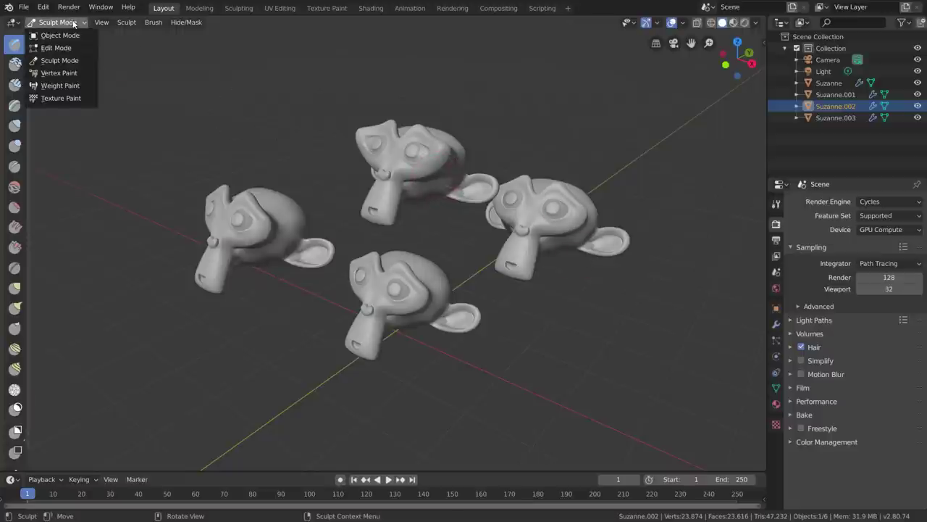
click(60, 35)
key(Tab)
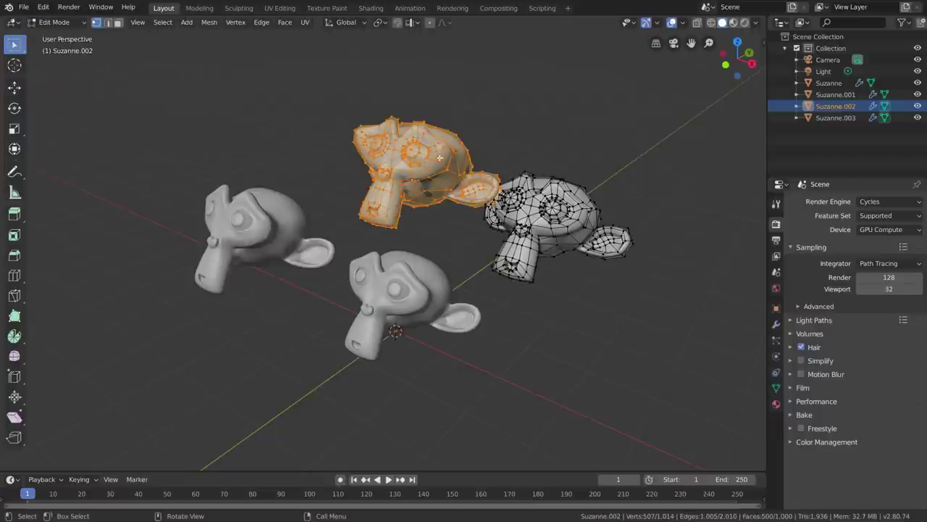
click(457, 135)
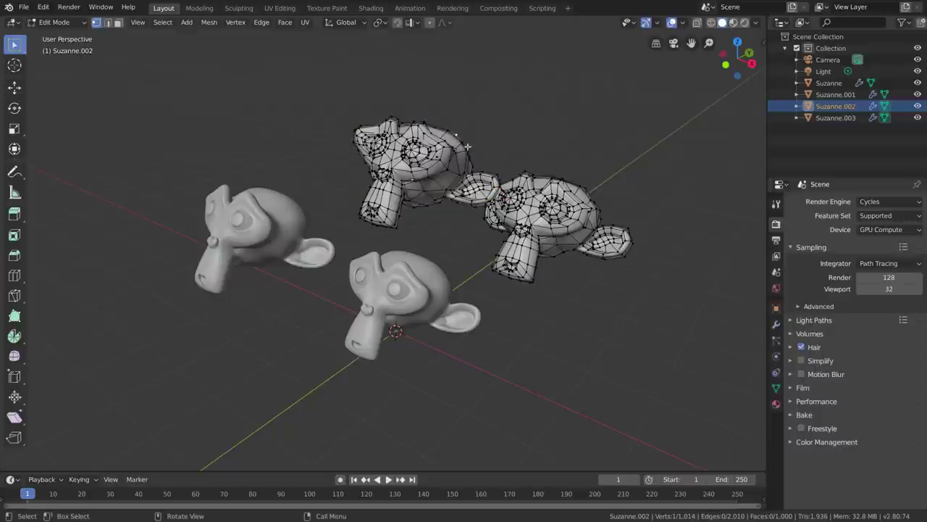
key(g)
click(495, 93)
click(465, 157)
key(g)
click(577, 156)
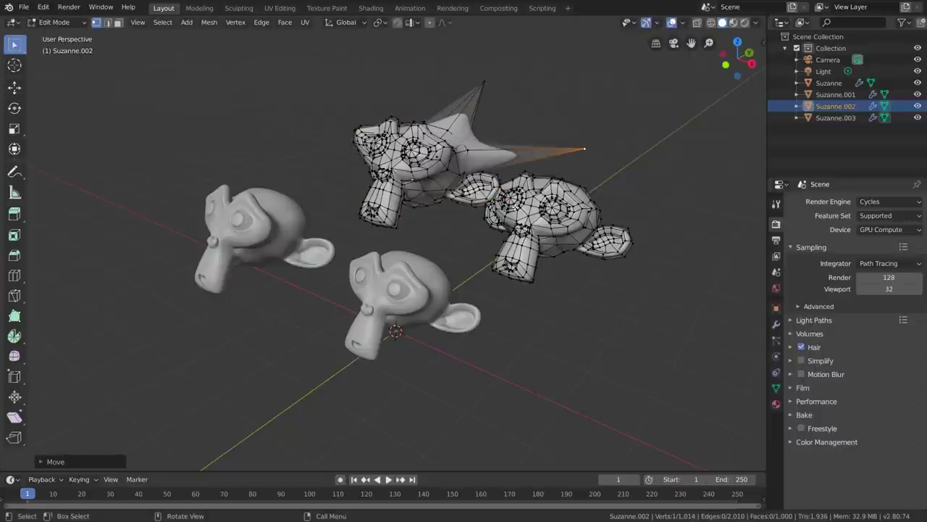
key(Tab)
Pull two vertex spikes from Suzanne.003, one on its head and one on its right ear
click(541, 239)
key(Tab)
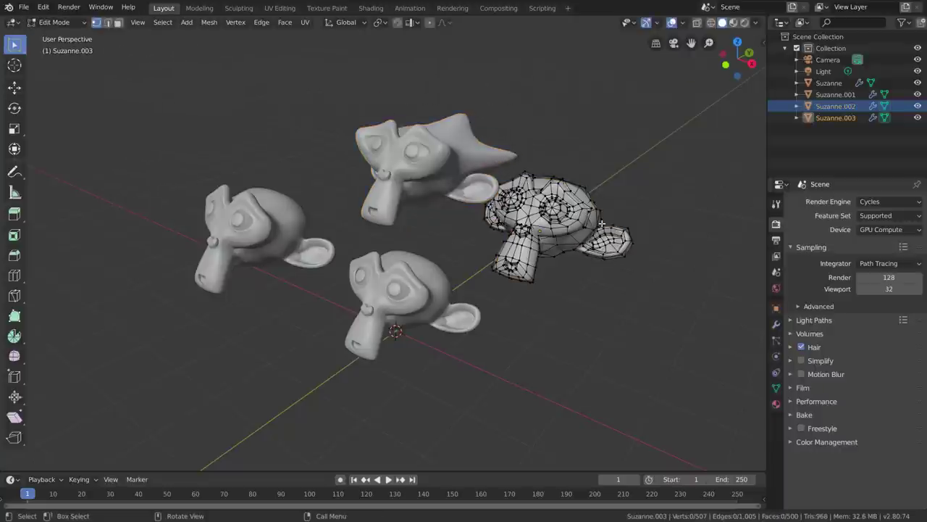
click(583, 202)
key(g)
click(585, 220)
click(629, 239)
key(g)
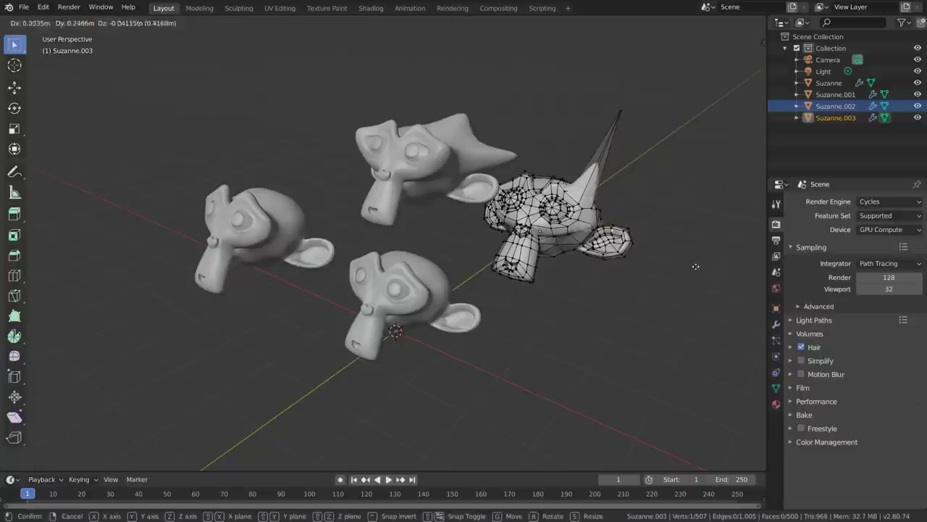
click(713, 270)
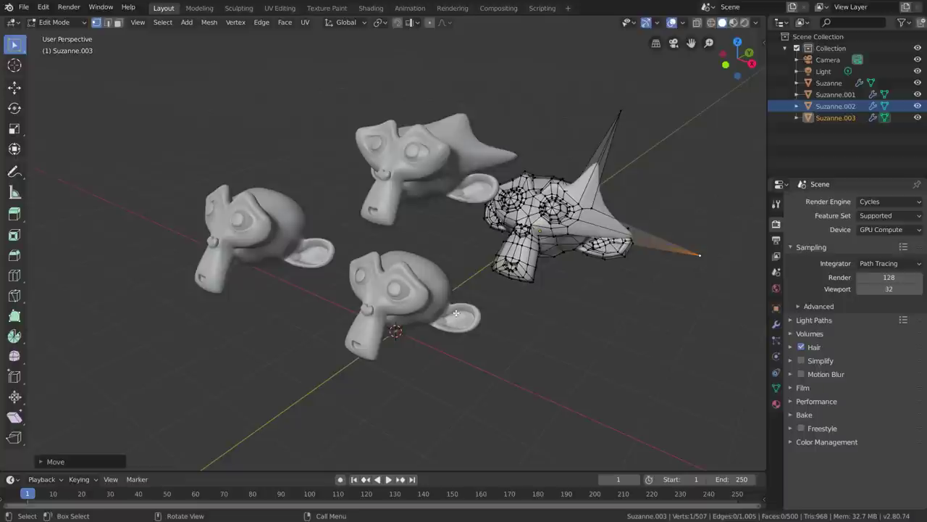
Undo and redo the spikes with Ctrl+Z and Ctrl+Shift+Z until both heads are unchanged
key(ctrl)
key(ctrl+z)
key(ctrl+z)
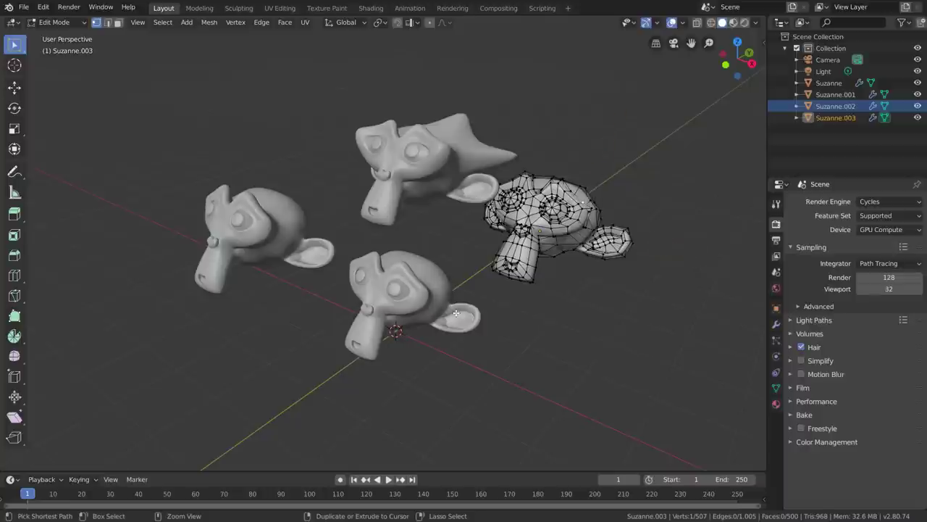
key(ctrl+z)
key(ctrl+z)
key(ctrl+z)
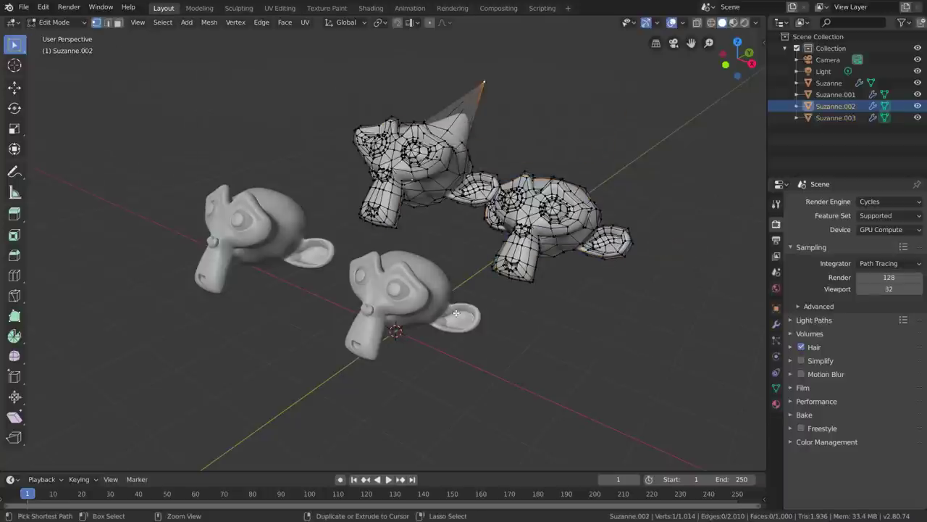
key(ctrl+z)
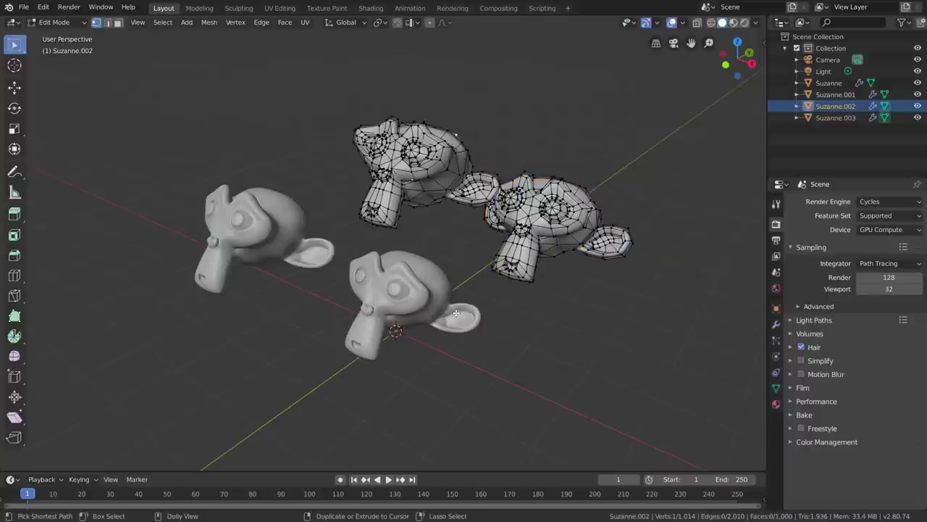
key(ctrl+shift+z)
key(ctrl+shift+z)
key(ctrl+shift+z)
key(ctrl+shift+z)
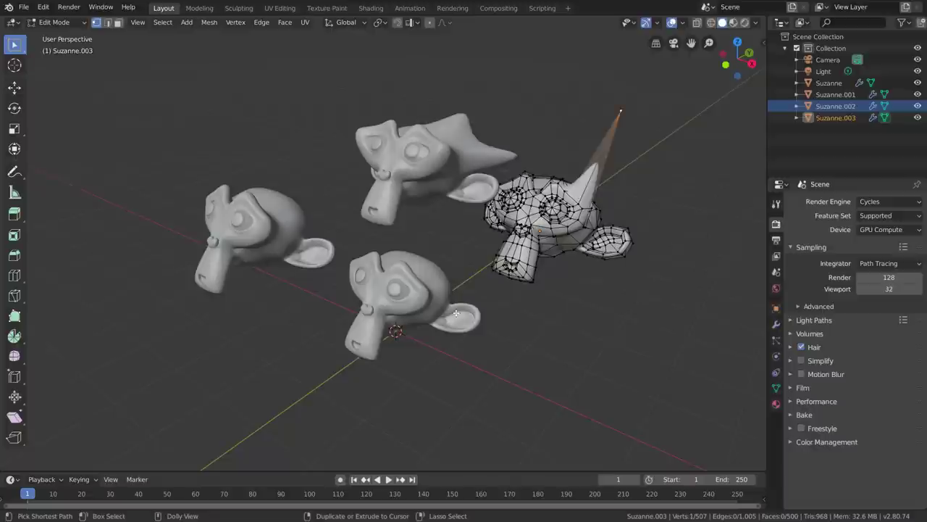
key(ctrl+z)
key(ctrl+z)
key(ctrl+z)
key(ctrl+z)
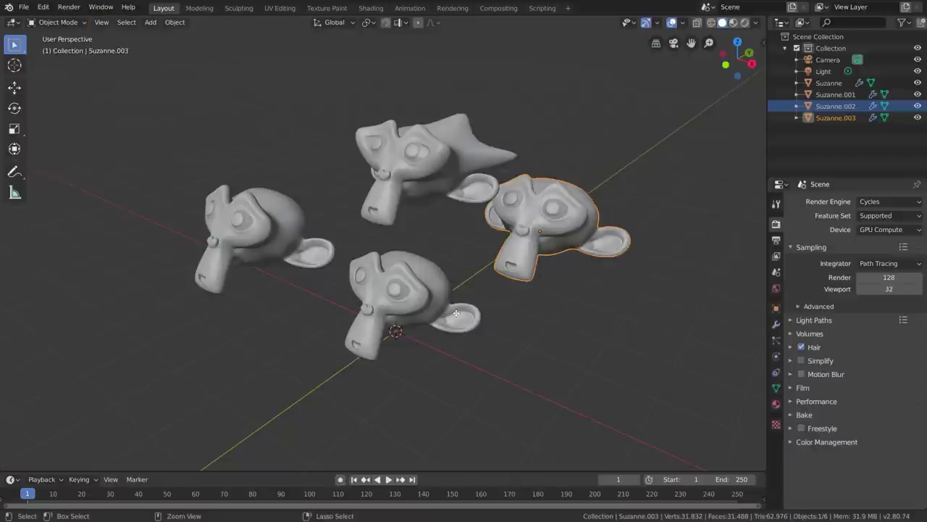
key(ctrl+z)
key(ctrl+z)
key(ctrl+z)
key(ctrl+z)
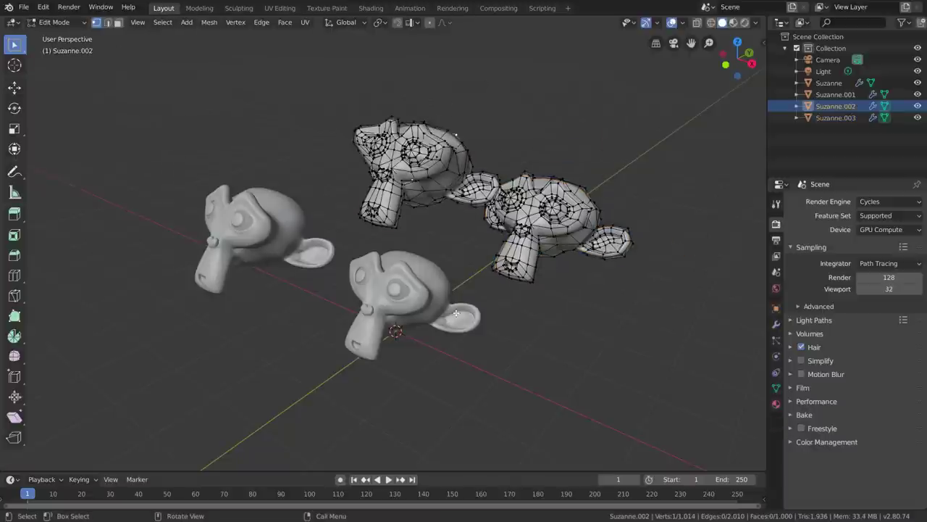
key(ctrl+z)
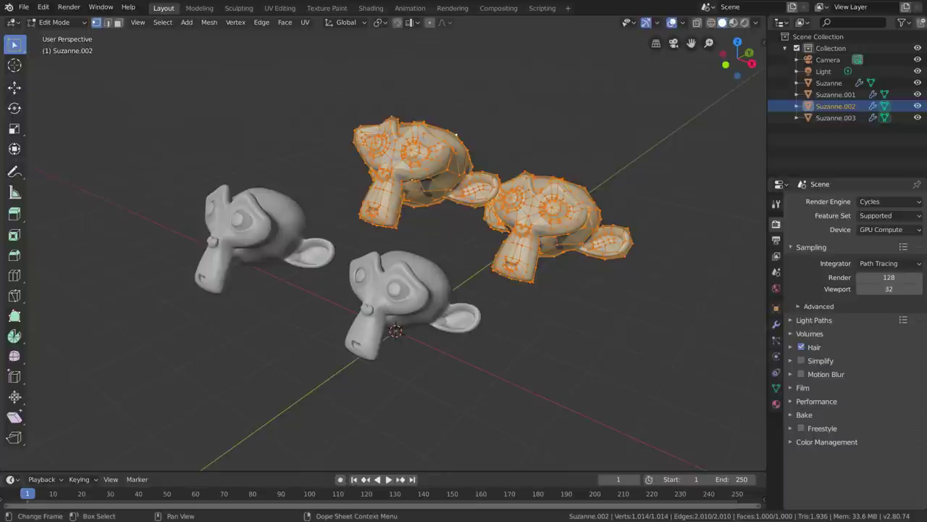
Confirm Undo Steps is 32 under Memory & Limits in Preferences, then return to Object Mode
key(ctrl+alt+u)
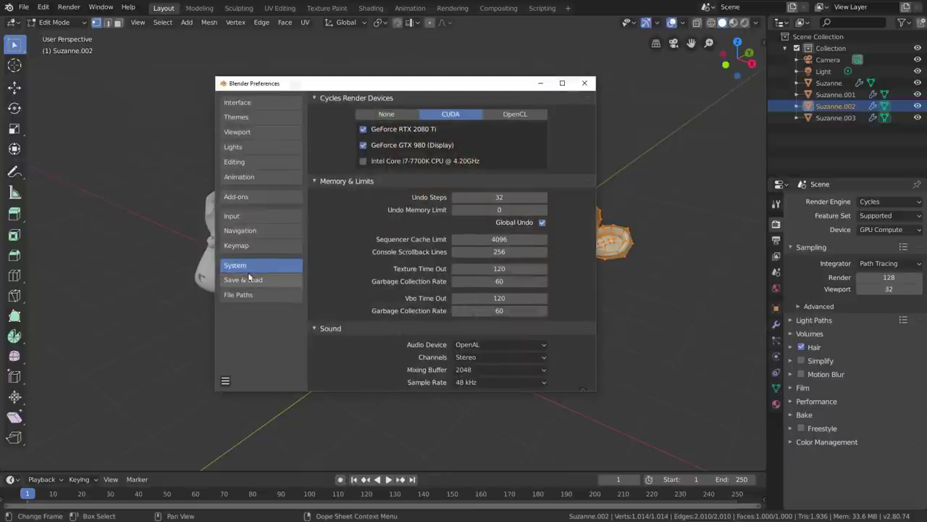
scroll(542, 216, down, 1)
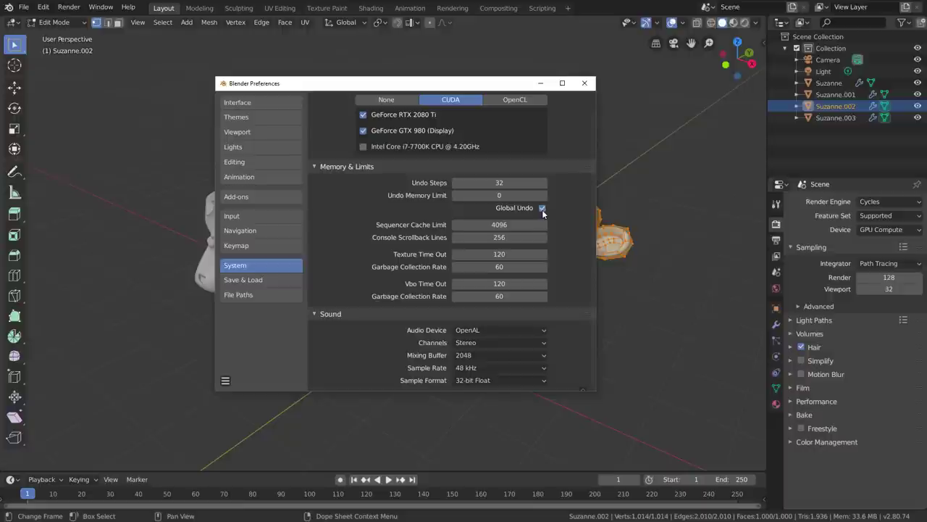
click(584, 83)
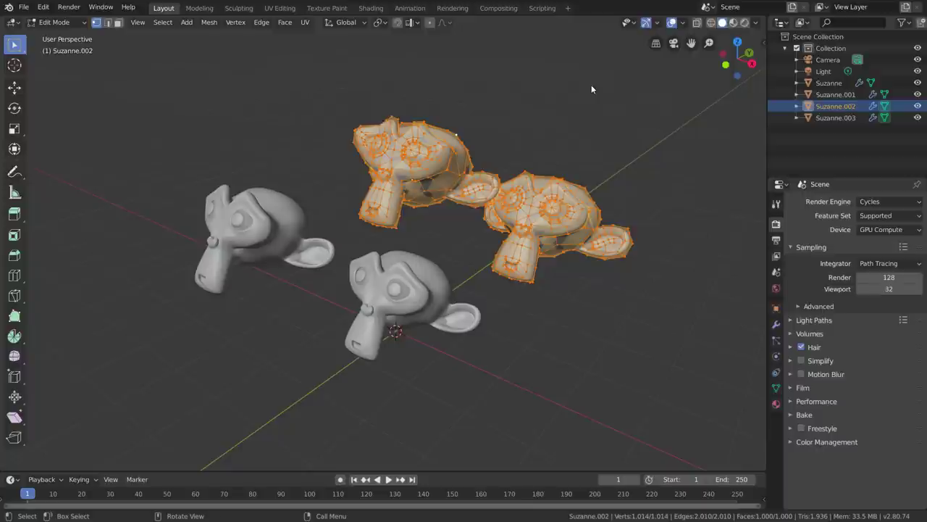
key(Tab)
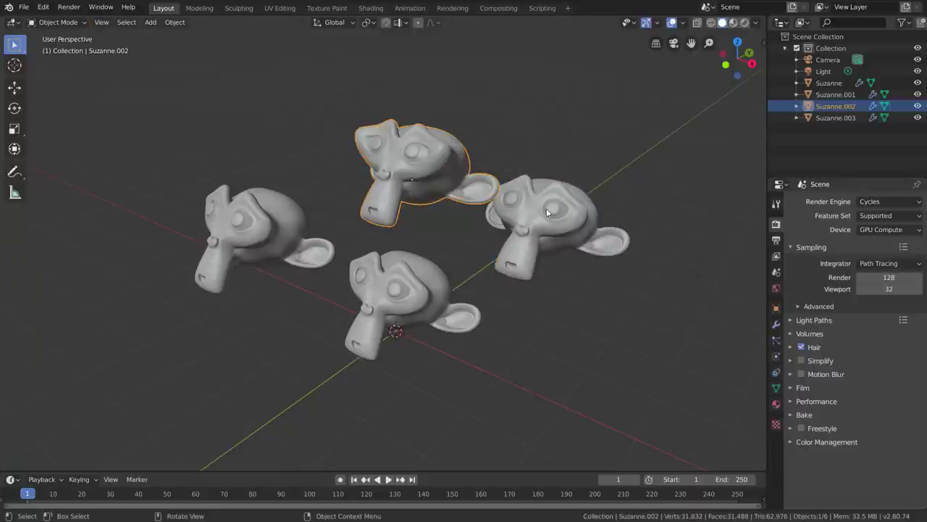